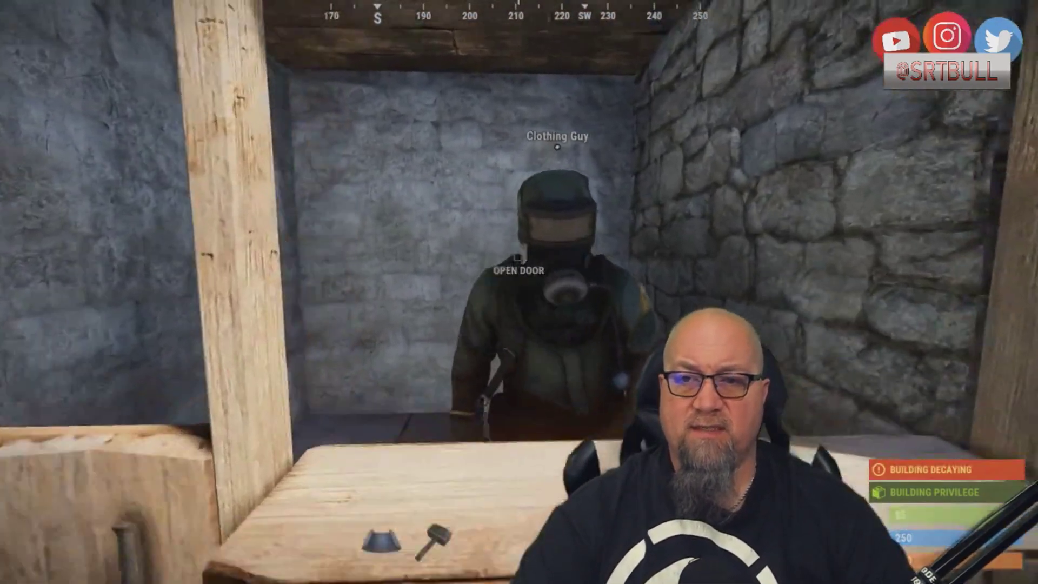
Step: Open the Clothing Guy's shop, listing seven attire items from Leather Gloves (50) to Boonie Hat (10)
{"action": "key", "text": "e"}
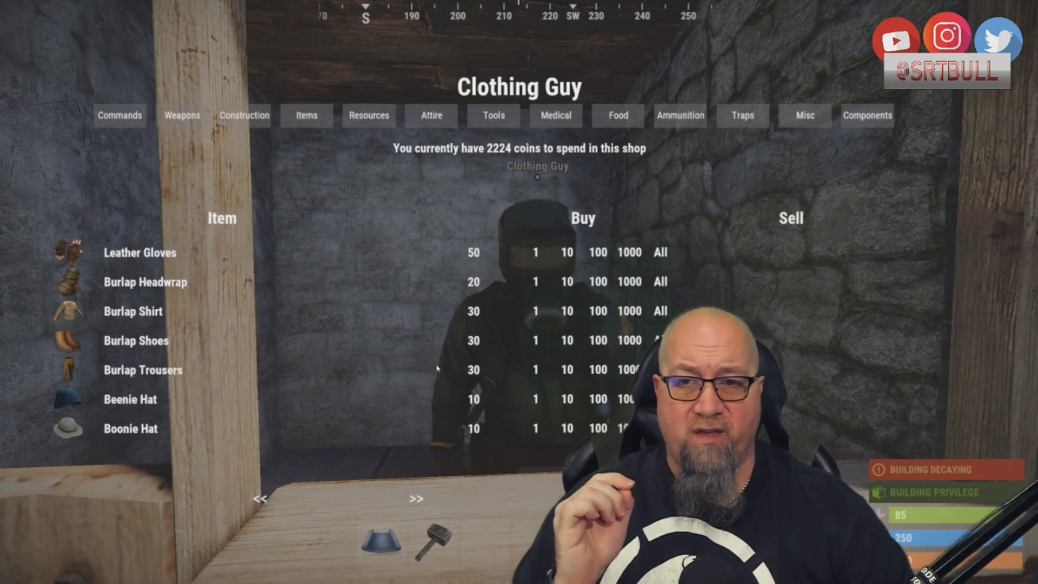
{"action": "left_click", "coordinate": [574, 111]}
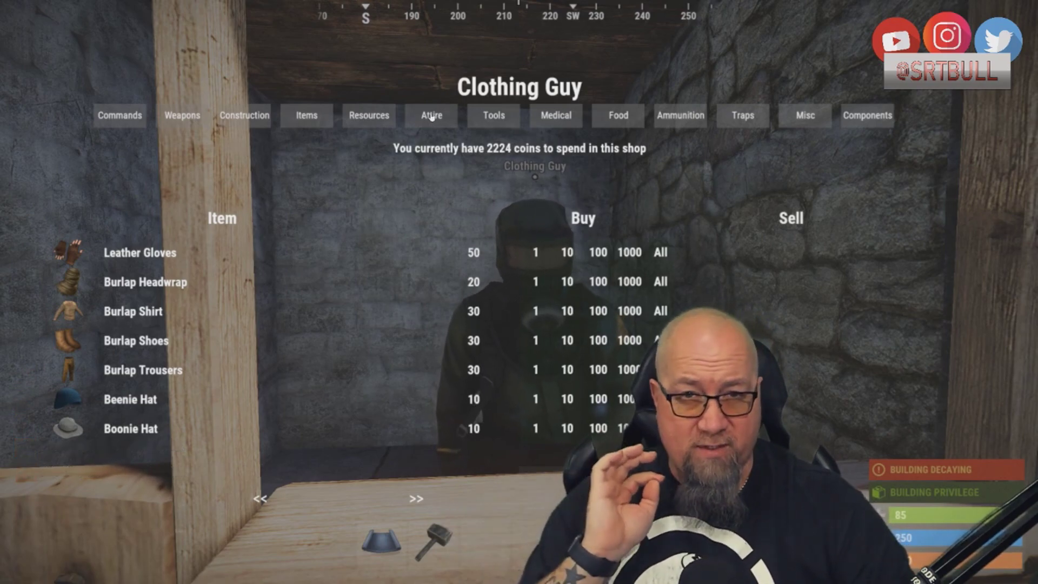
Step: Close the Clothing Guy shop and check the Food, Components, Gun and Construction shops
{"action": "key", "text": "Escape"}
{"action": "key", "text": "e"}
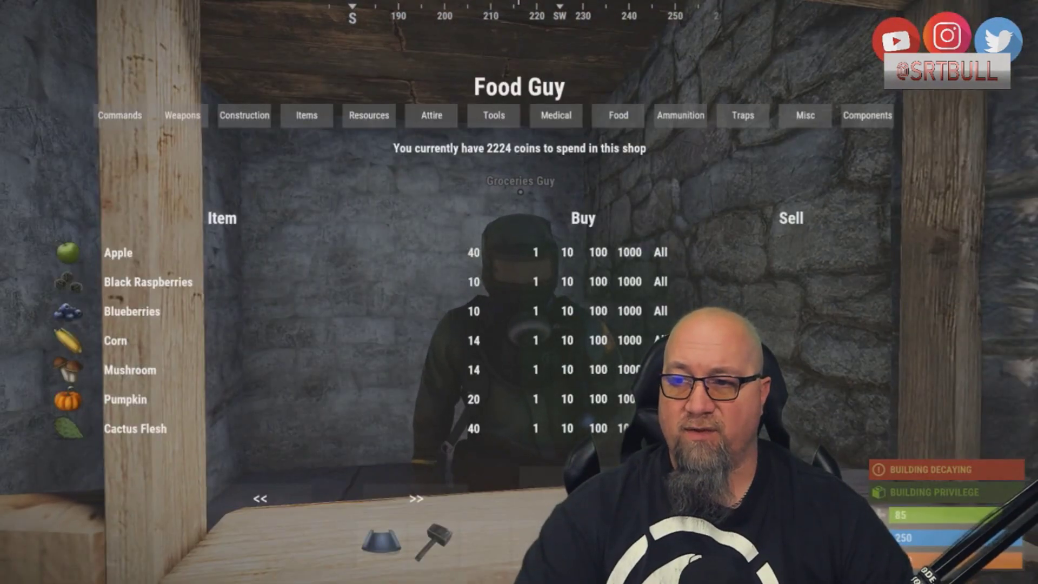
{"action": "key", "text": "Escape"}
{"action": "key", "text": "e"}
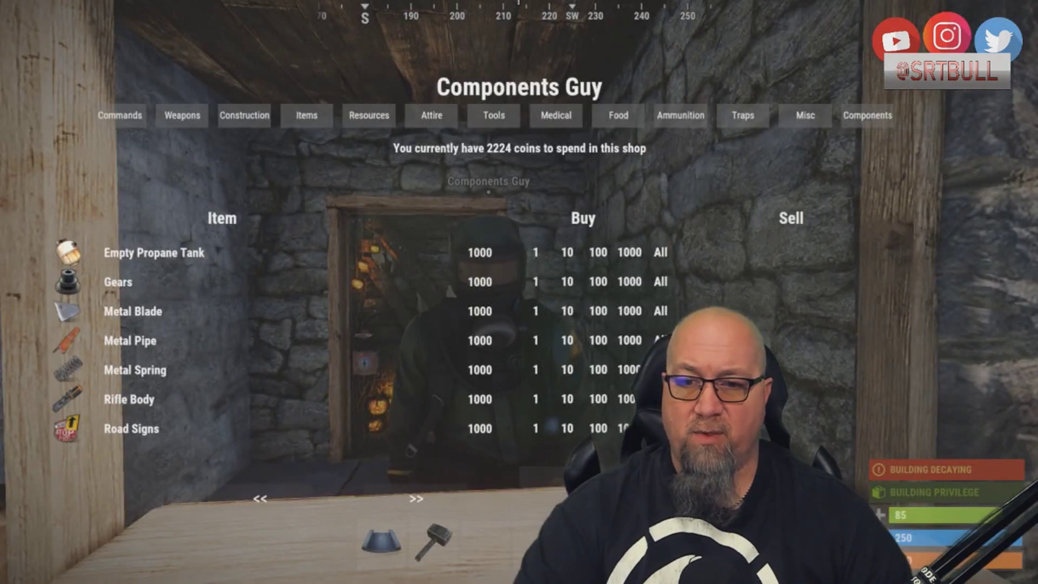
{"action": "key", "text": "Escape"}
{"action": "key", "text": "e"}
{"action": "key", "text": "Escape"}
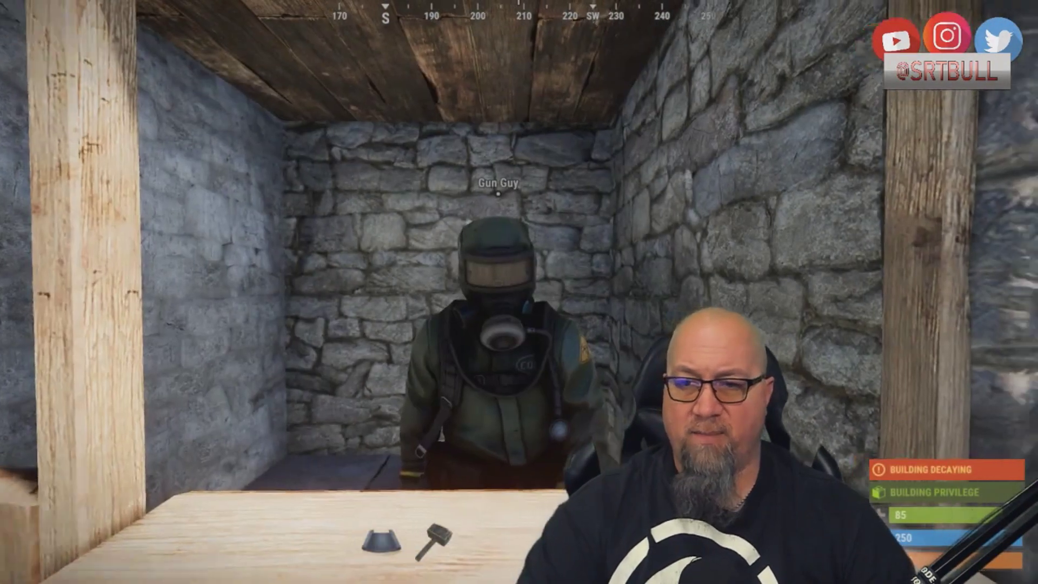
{"action": "key", "text": "e"}
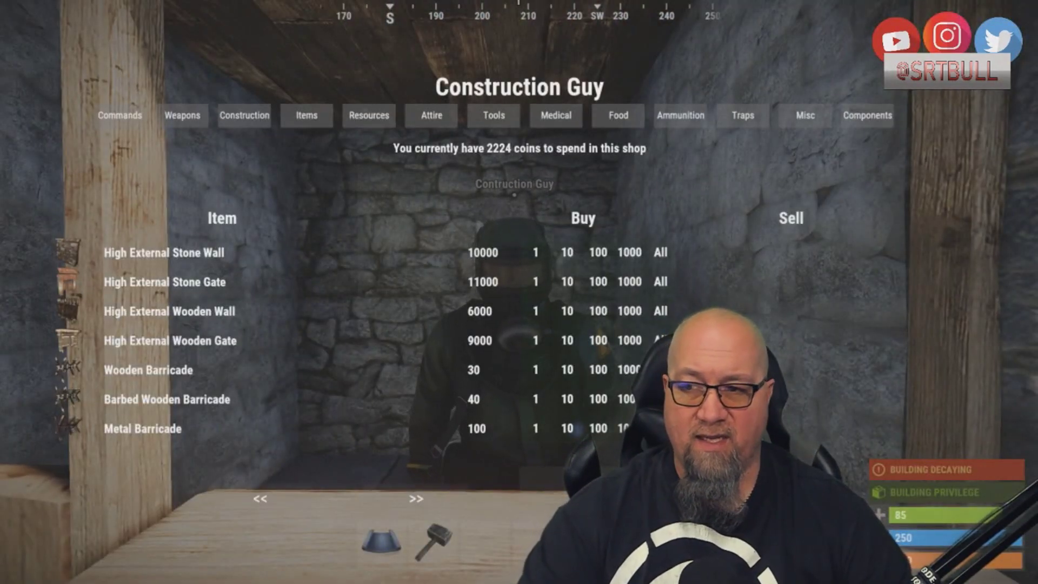
{"action": "key", "text": "Escape"}
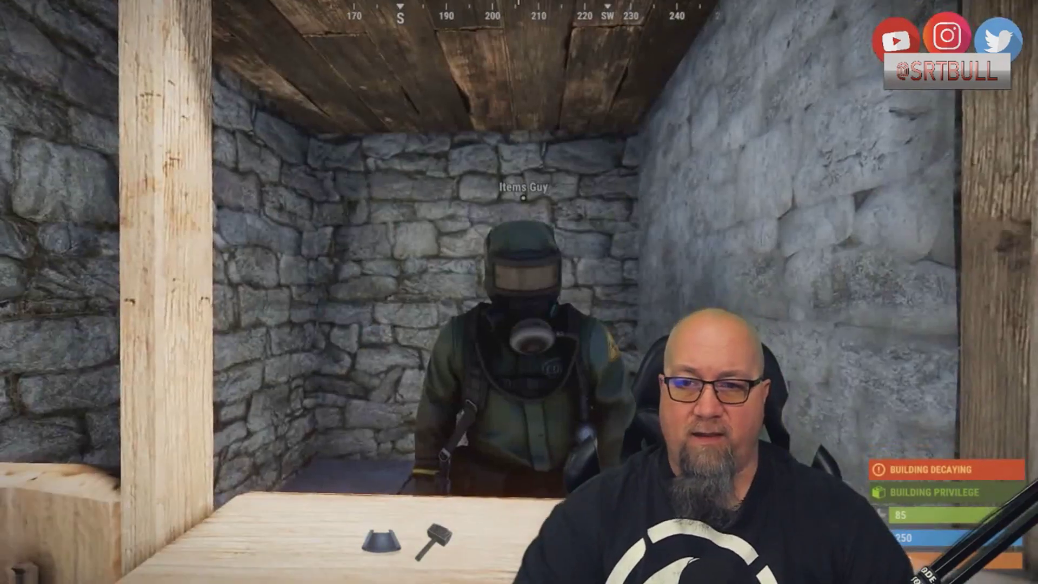
Step: Check the Items, Resource, Toolz, Medical and Ammo shops, ending up facing Misc Guy
{"action": "key", "text": "e"}
{"action": "key", "text": "Escape"}
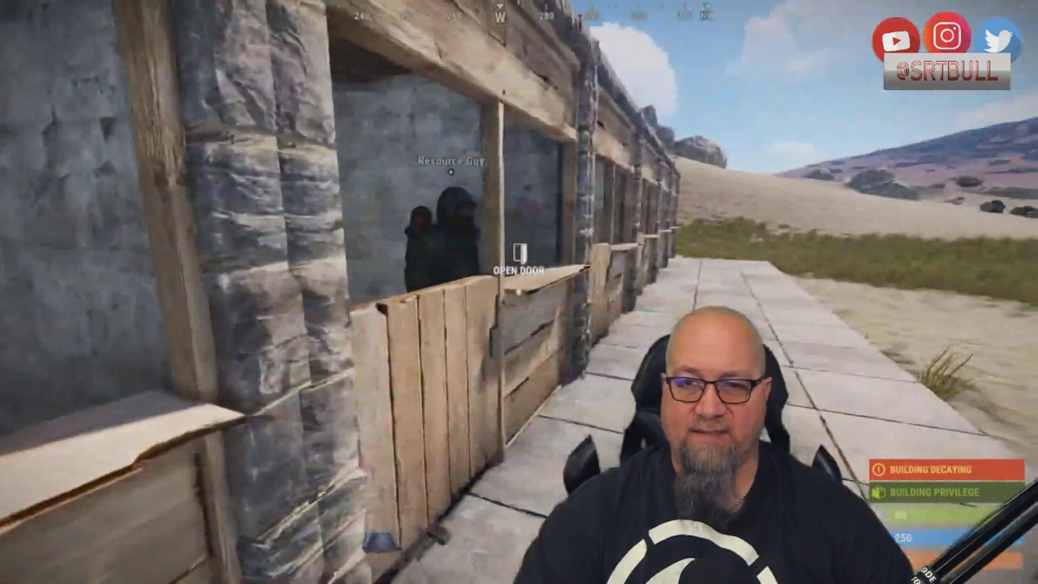
{"action": "key", "text": "e"}
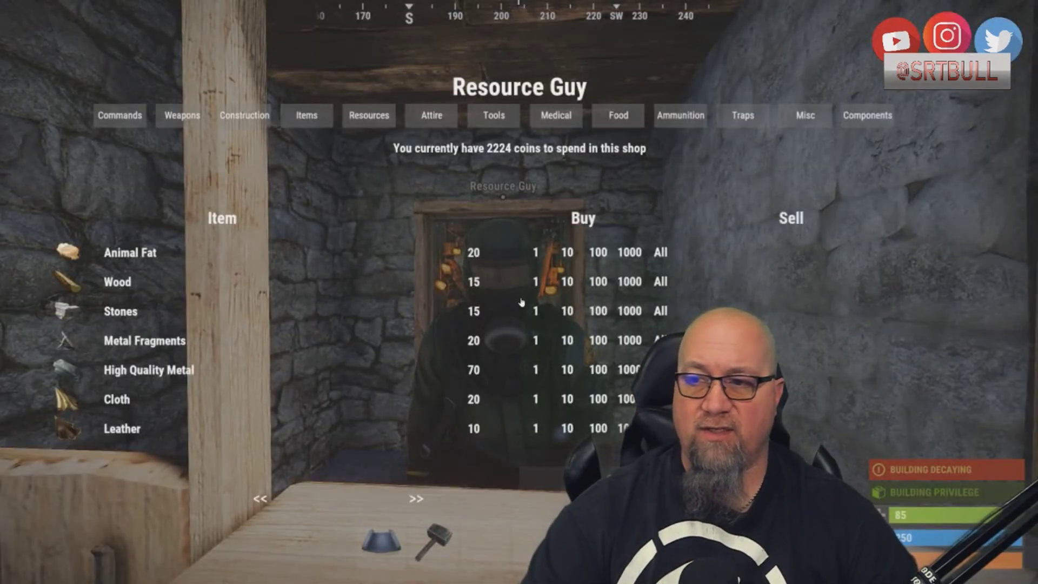
{"action": "key", "text": "Escape"}
{"action": "key", "text": "e"}
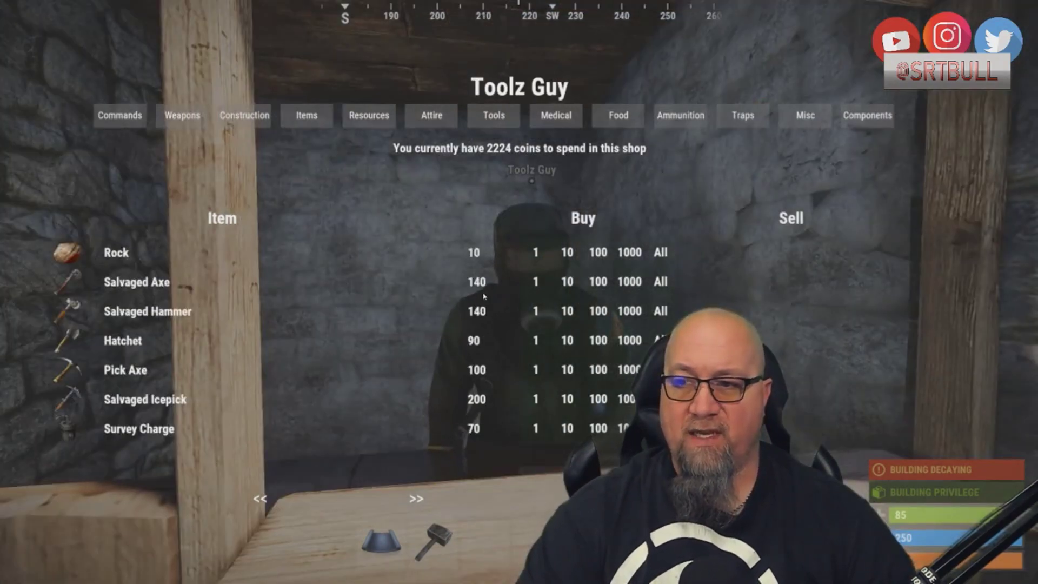
{"action": "key", "text": "Escape"}
{"action": "key", "text": "e"}
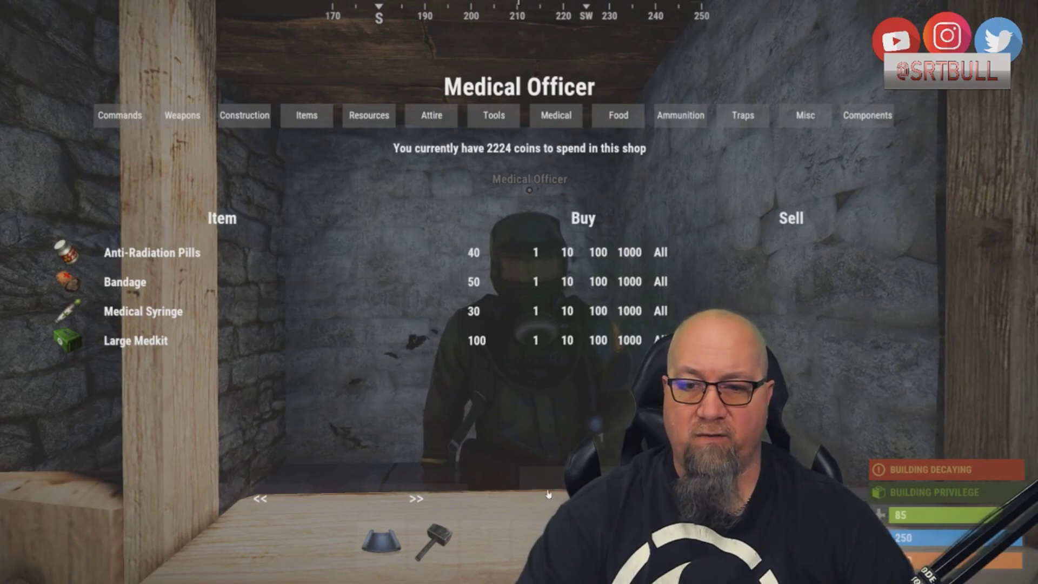
{"action": "key", "text": "Escape"}
{"action": "key", "text": "e"}
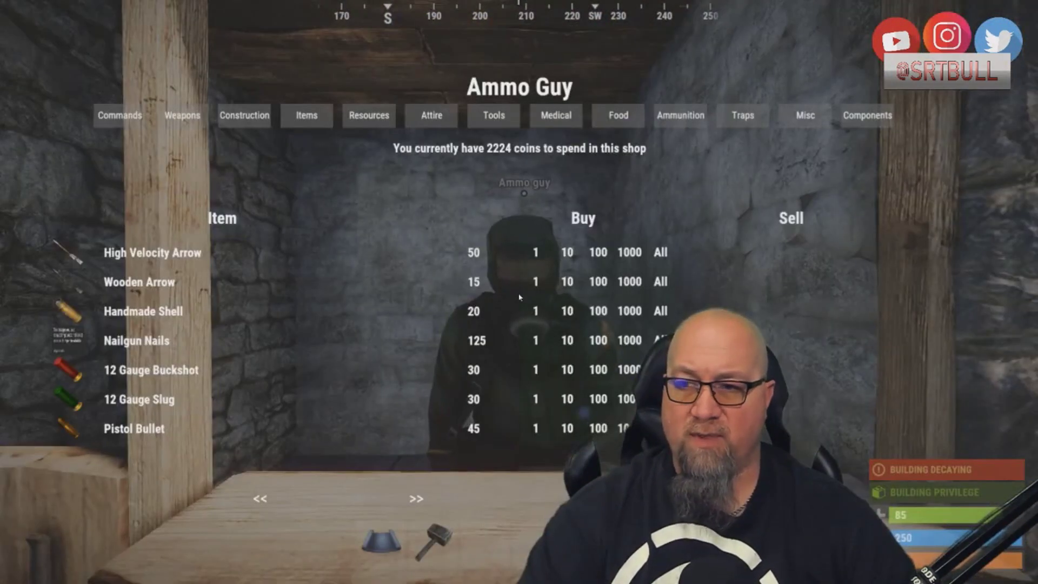
{"action": "key", "text": "Escape"}
{"action": "key", "text": "d"}
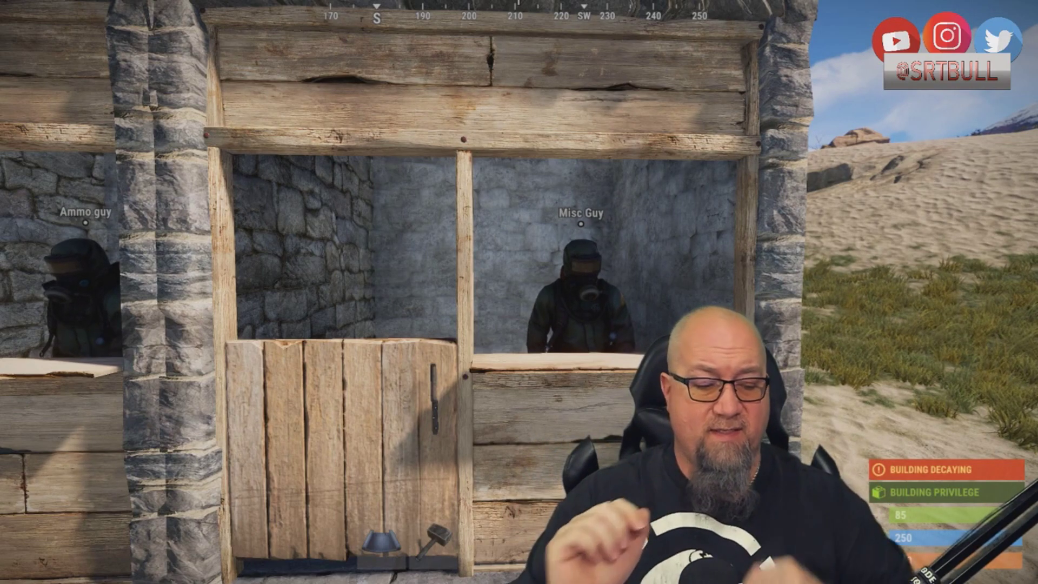
Step: Start an /npc_edit session on Misc Guy to reveal his NPC ID 784065430 in chat
{"action": "key", "text": "w"}
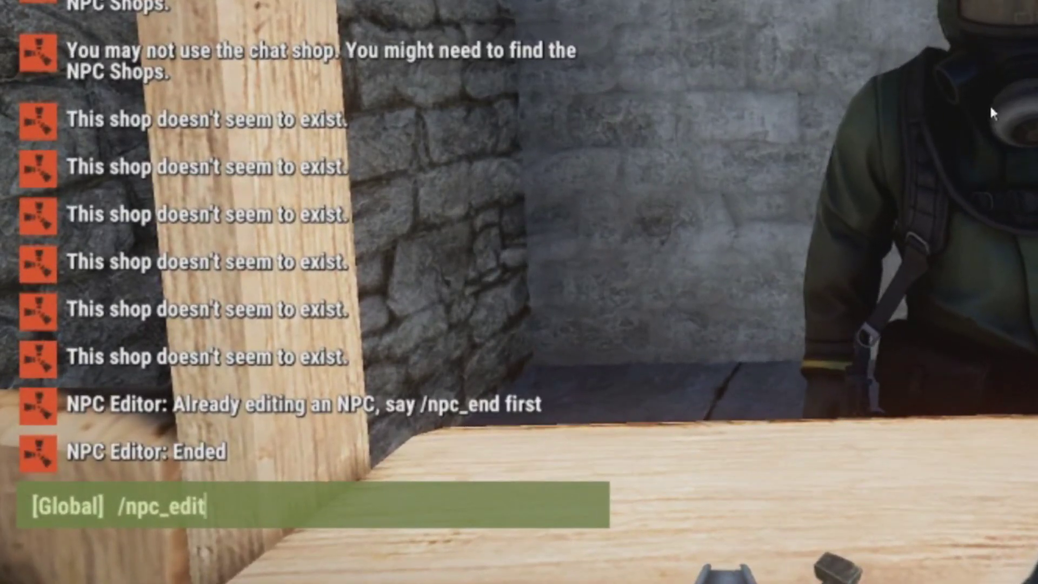
{"action": "key", "text": "Return"}
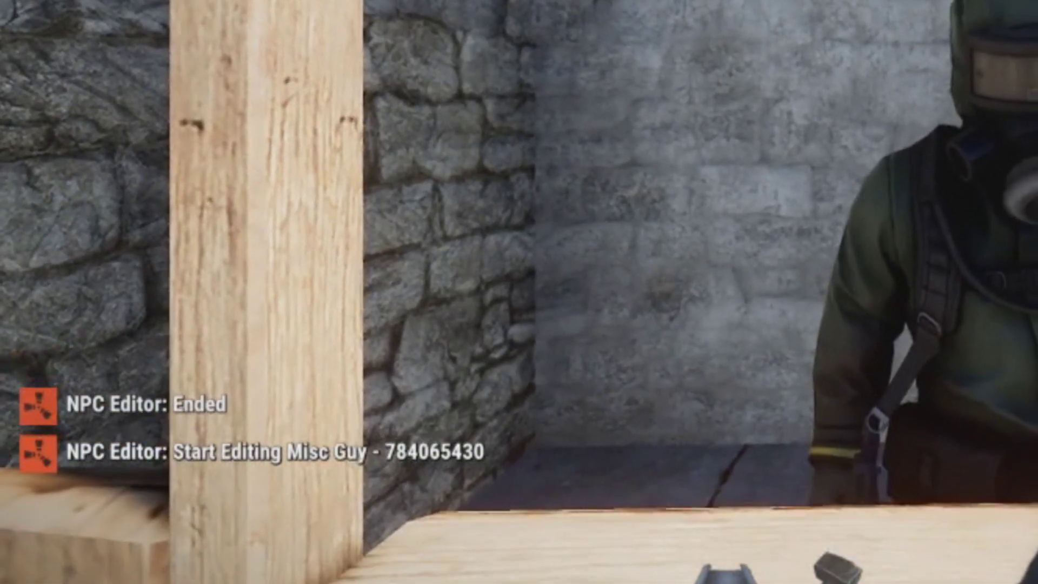
{"action": "key", "text": "Return"}
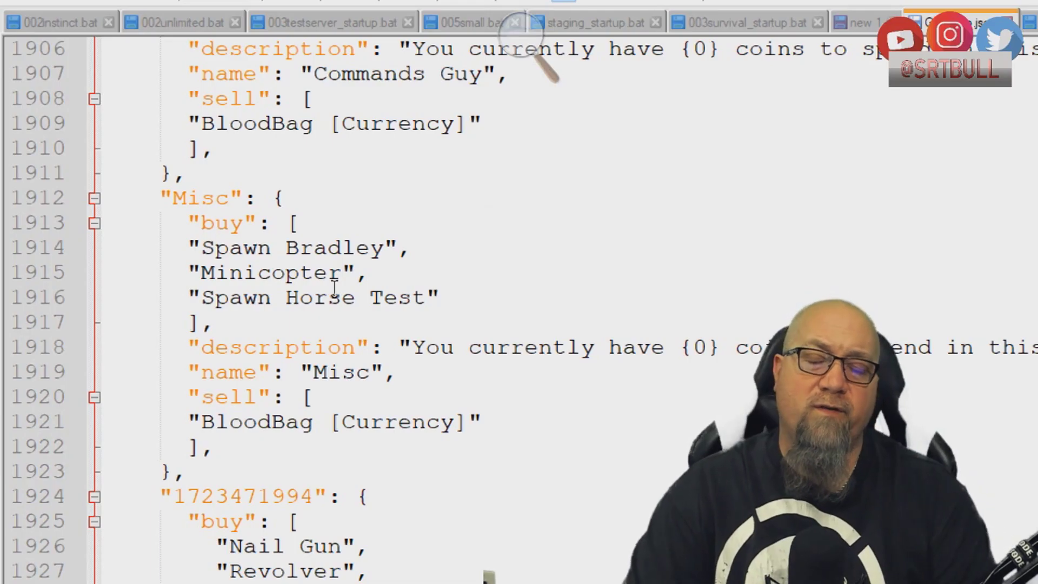
Step: Bring GUIShop.json's Shop List section into view, showing the Commands Guy and Misc entries
{"action": "scroll", "coordinate": [334, 288], "scroll_direction": "up", "scroll_amount": 14}
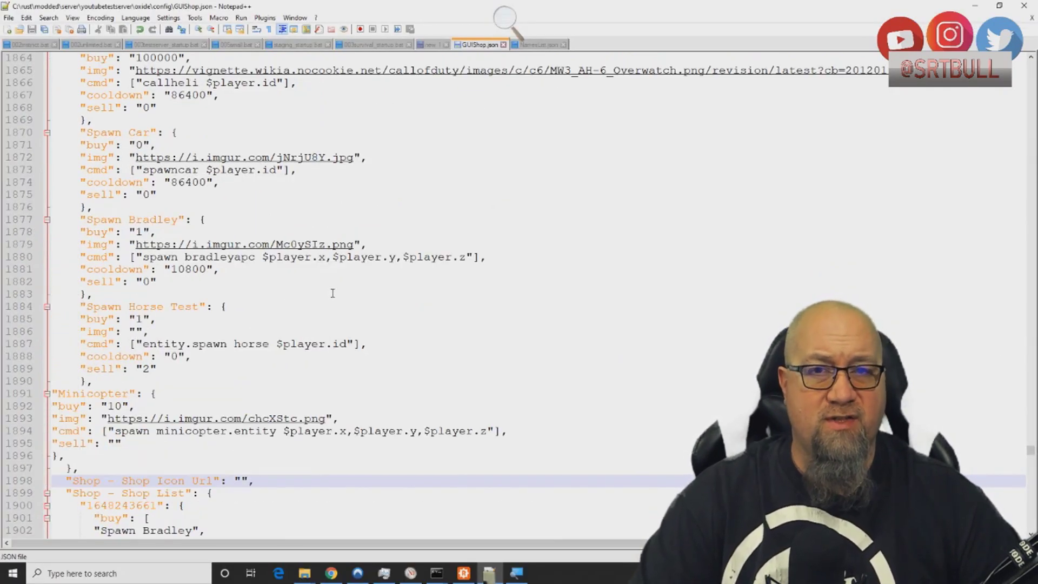
{"action": "scroll", "coordinate": [328, 294], "scroll_direction": "up", "scroll_amount": 12}
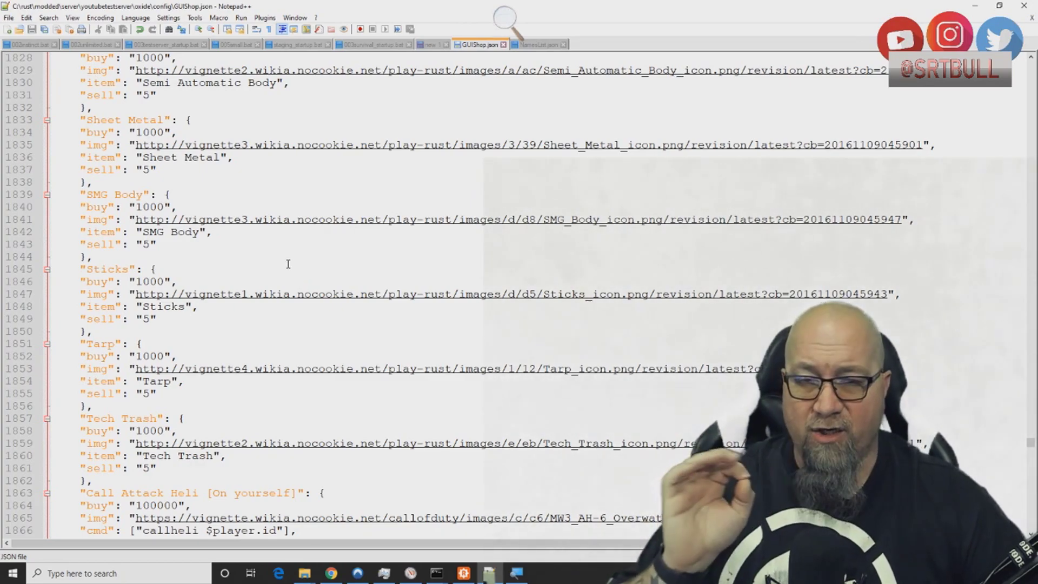
{"action": "scroll", "coordinate": [346, 281], "scroll_direction": "down", "scroll_amount": 18}
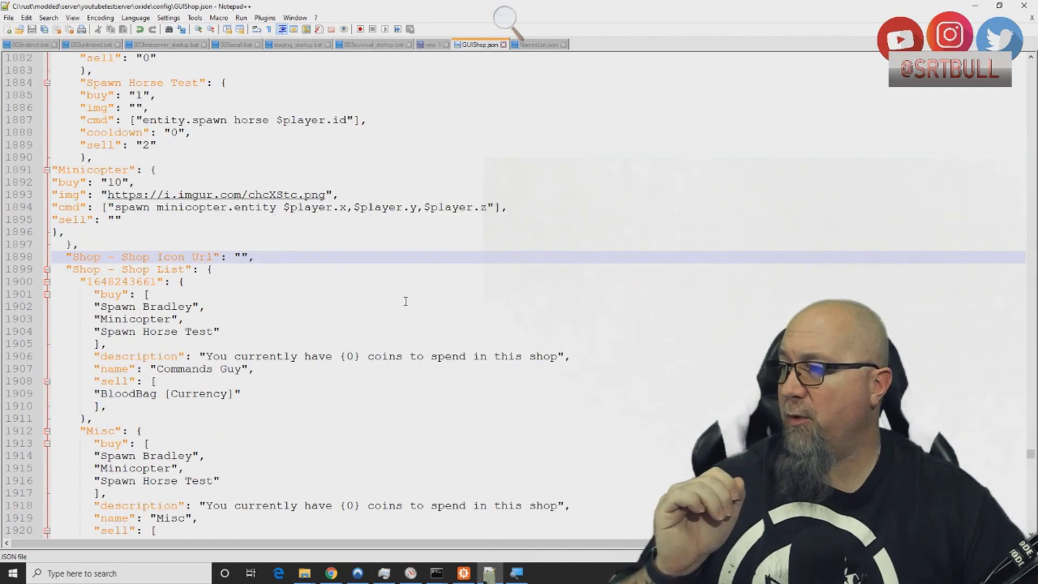
{"action": "scroll", "coordinate": [366, 305], "scroll_direction": "down", "scroll_amount": 6}
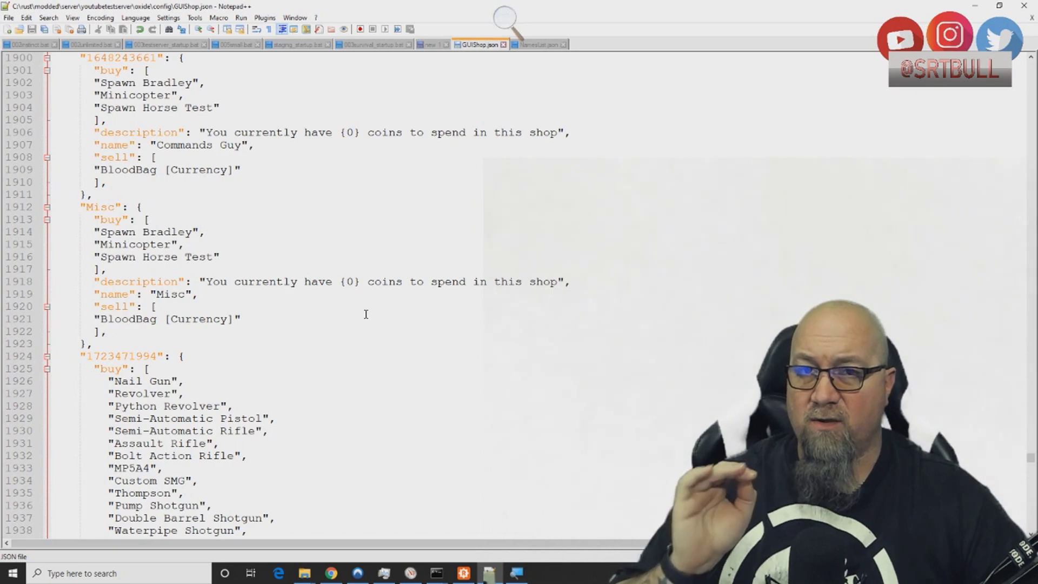
{"action": "scroll", "coordinate": [346, 309], "scroll_direction": "up", "scroll_amount": 2}
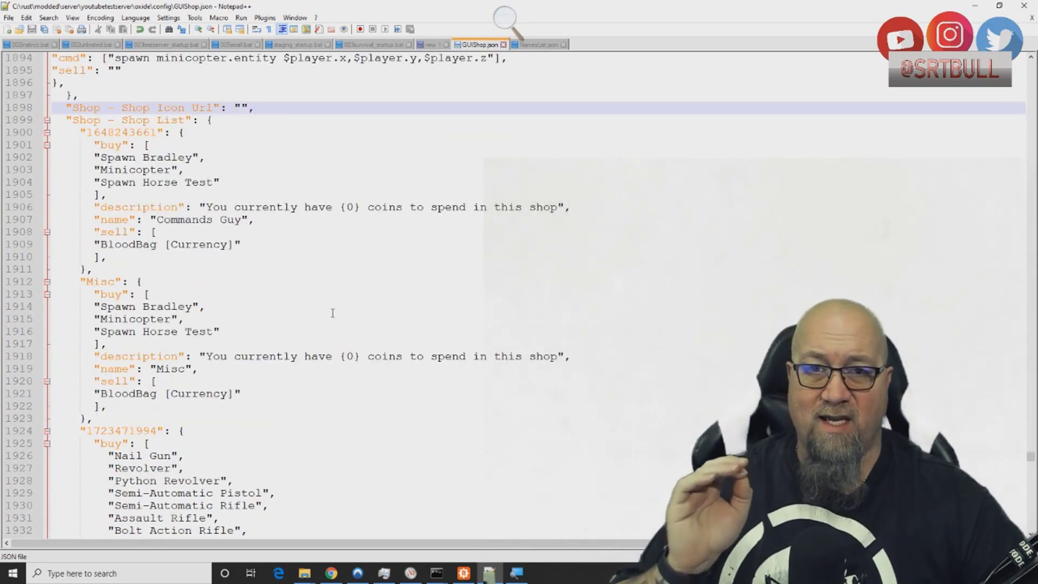
{"action": "key", "text": "alt+Tab"}
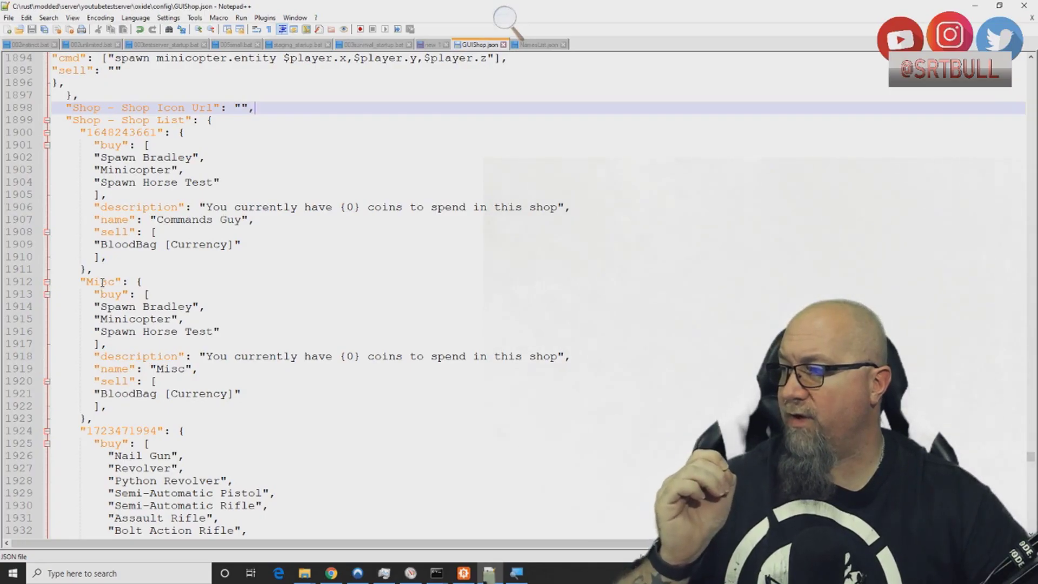
Step: Replace the 'Misc' shop key on line 1912 with the NPC ID 784065430
{"action": "double_click", "coordinate": [100, 281]}
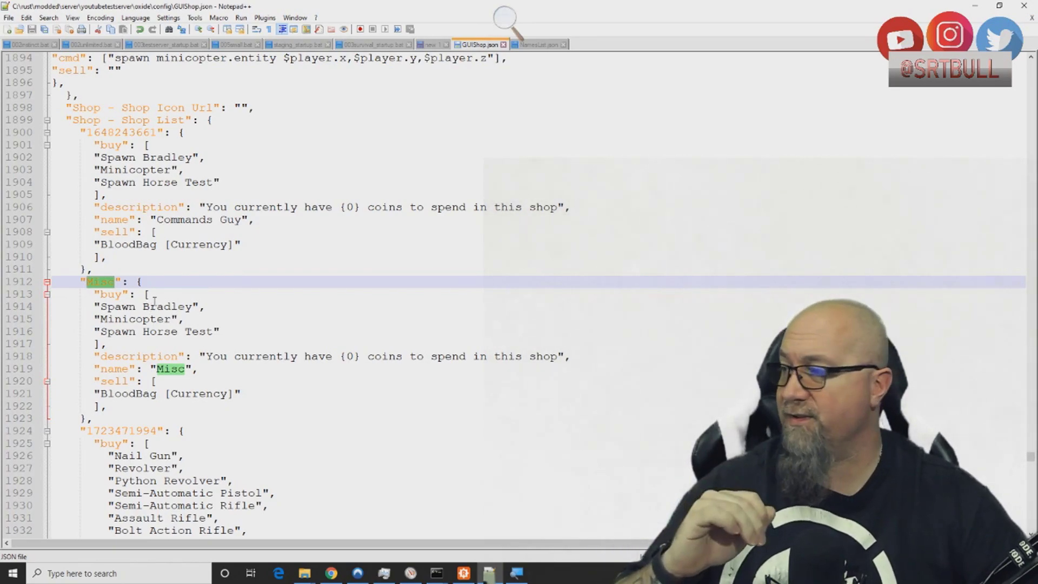
{"action": "left_click", "coordinate": [108, 294]}
{"action": "double_click", "coordinate": [101, 282]}
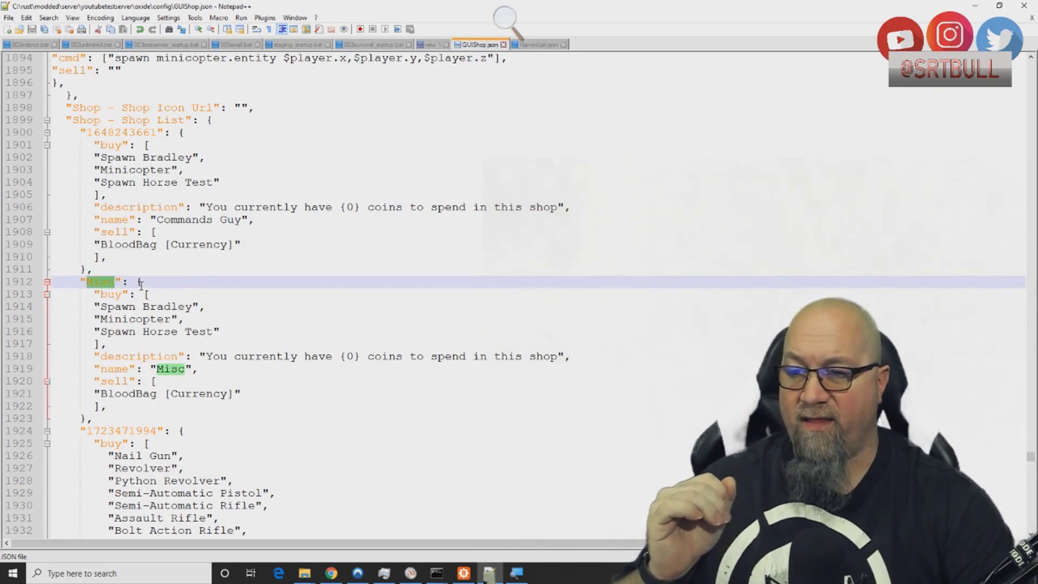
{"action": "key", "text": "ctrl+z"}
{"action": "double_click", "coordinate": [171, 369]}
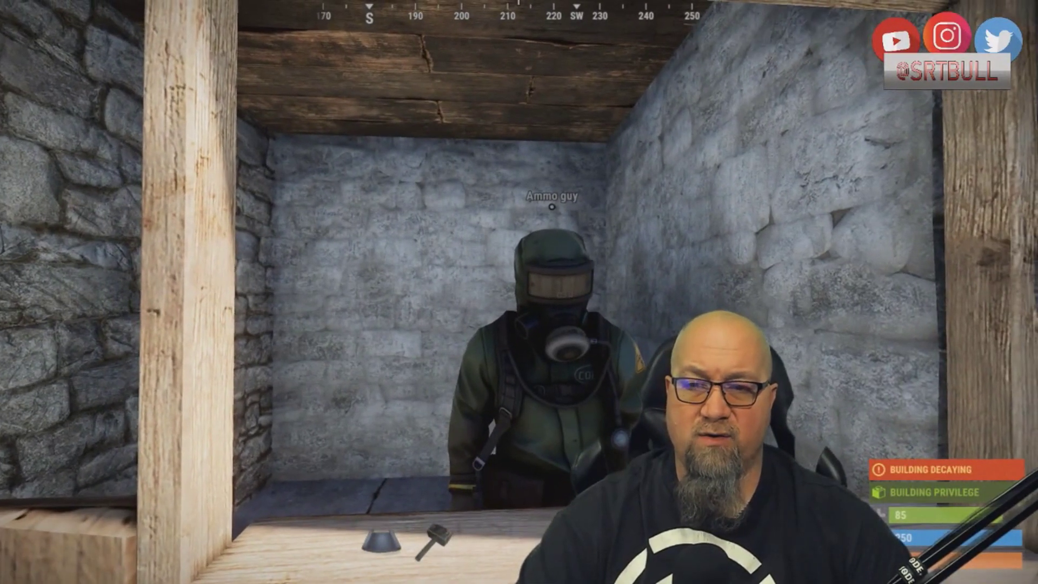
{"action": "key", "text": "e"}
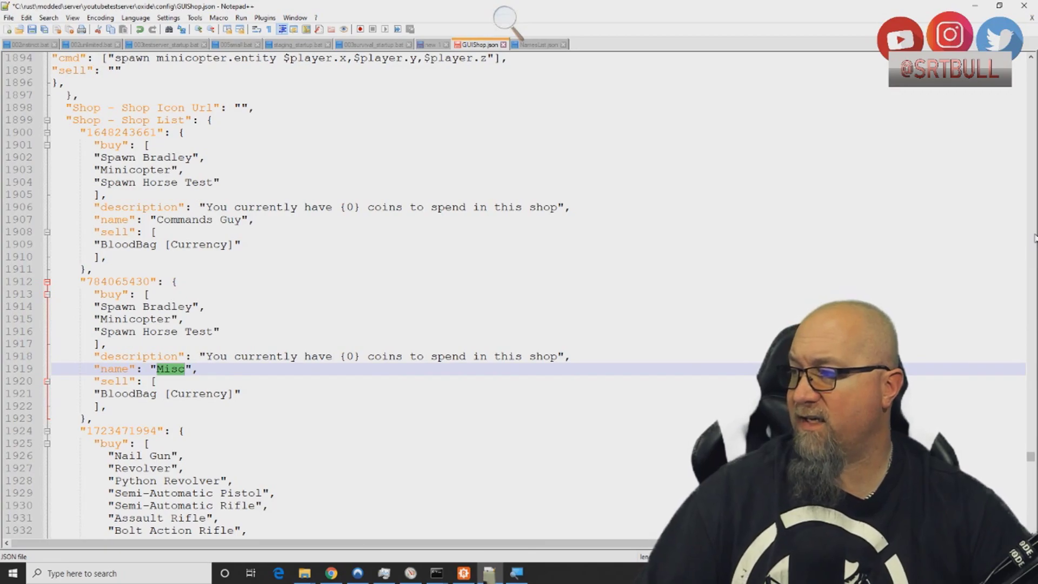
Step: Rename shop 784065430 from 'Misc' to 'Misc Guy'
{"action": "right_click", "coordinate": [369, 273]}
{"action": "left_click", "coordinate": [184, 369]}
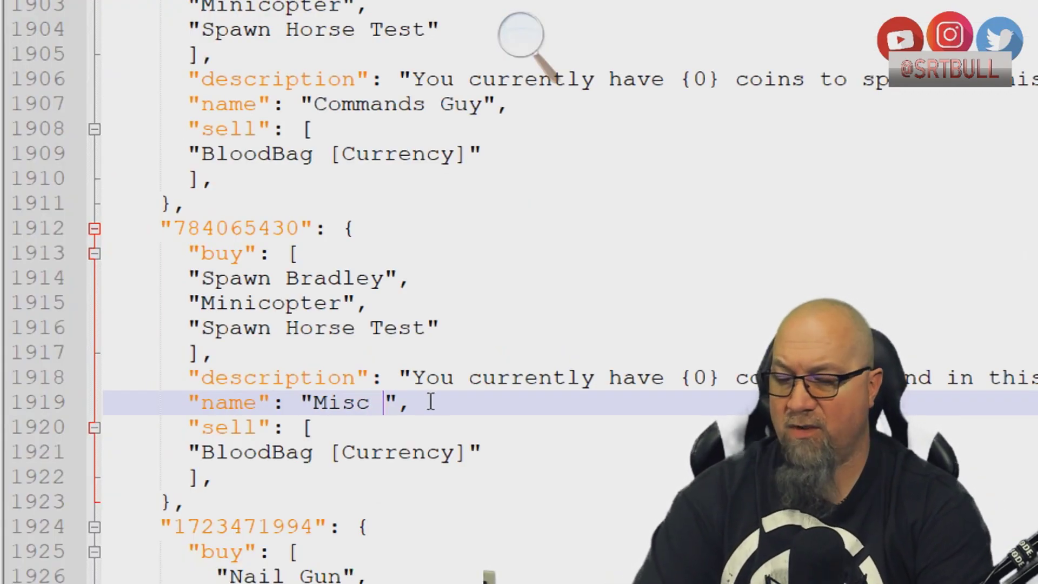
{"action": "type", "text": "Guy"}
Step: Copy Burlap Trousers, Beenie Hat and Boonie Hat into its buy list and save GUIShop.json
{"action": "left_click_drag", "start_coordinate": [439, 328], "coordinate": [231, 281]}
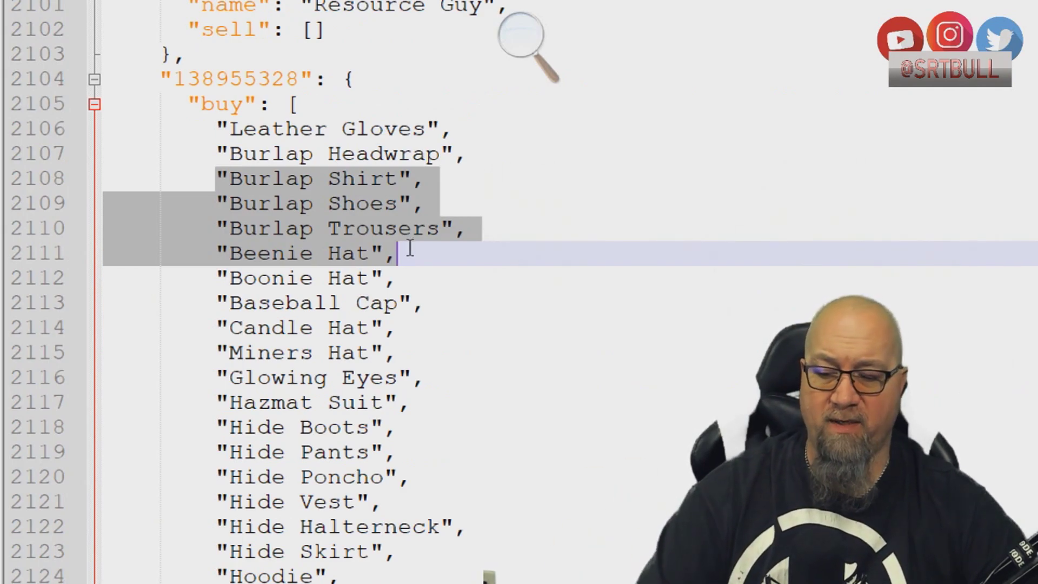
{"action": "scroll", "coordinate": [360, 229], "scroll_direction": "up", "scroll_amount": 20}
{"action": "scroll", "coordinate": [359, 227], "scroll_direction": "up", "scroll_amount": 20}
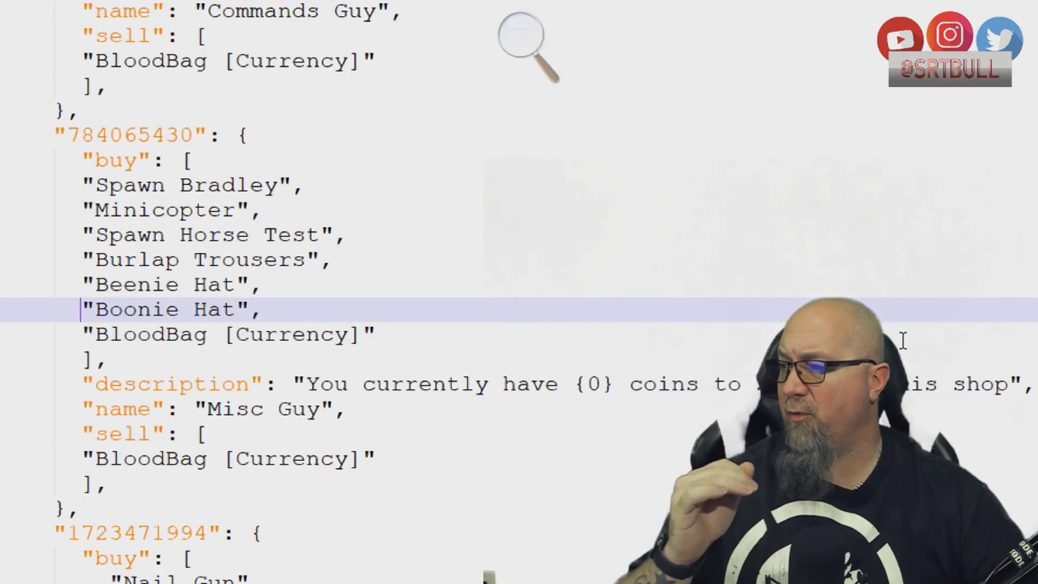
{"action": "left_click", "coordinate": [220, 260]}
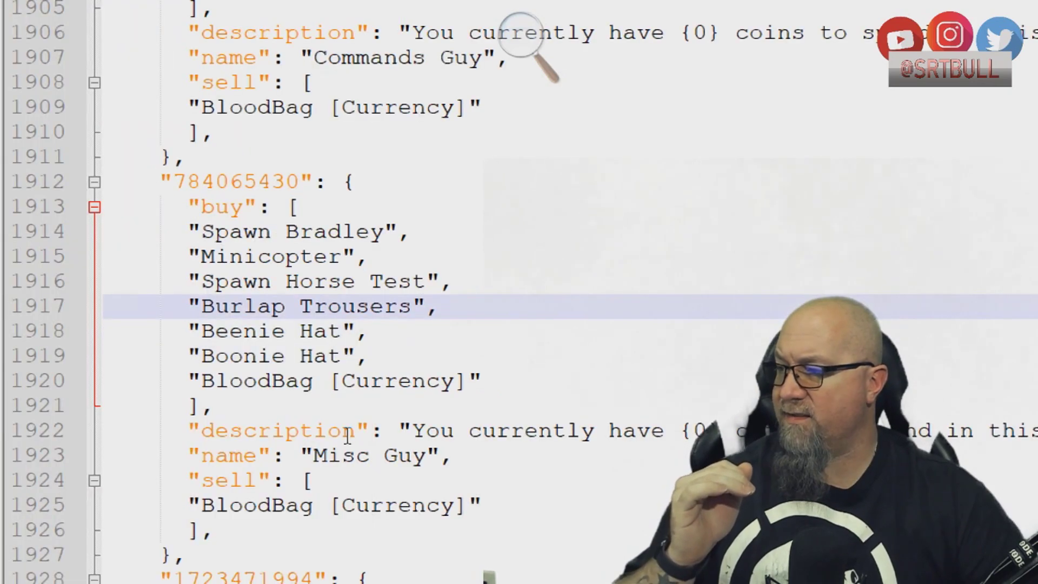
{"action": "left_click", "coordinate": [318, 409]}
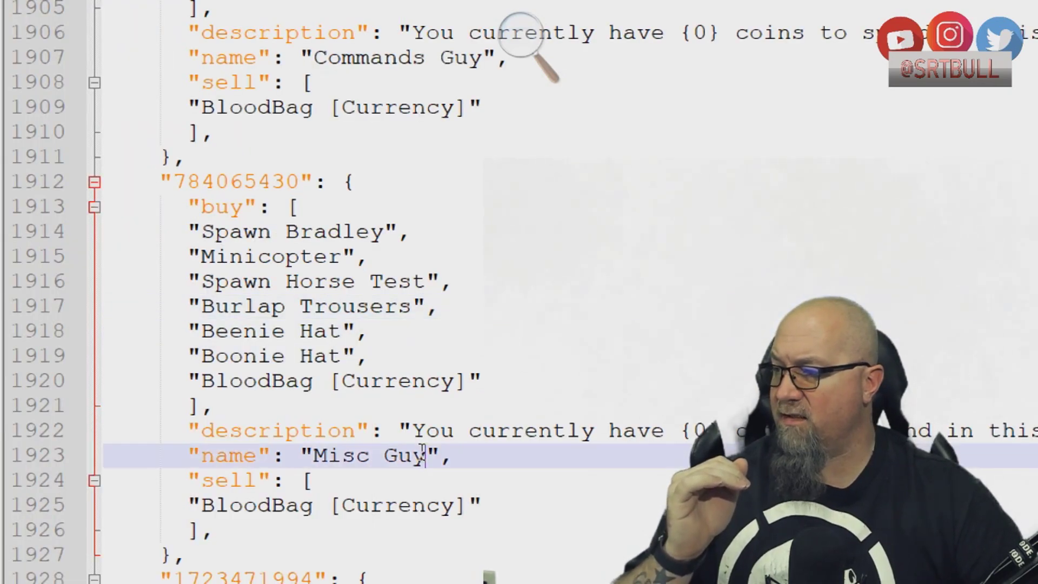
{"action": "left_click_drag", "start_coordinate": [424, 455], "coordinate": [319, 457]}
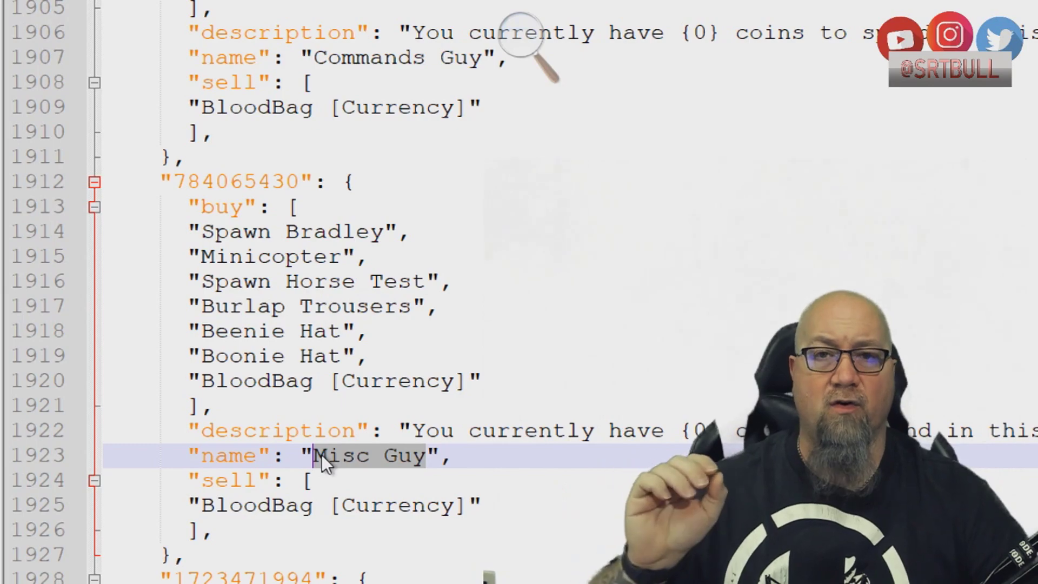
{"action": "key", "text": "End"}
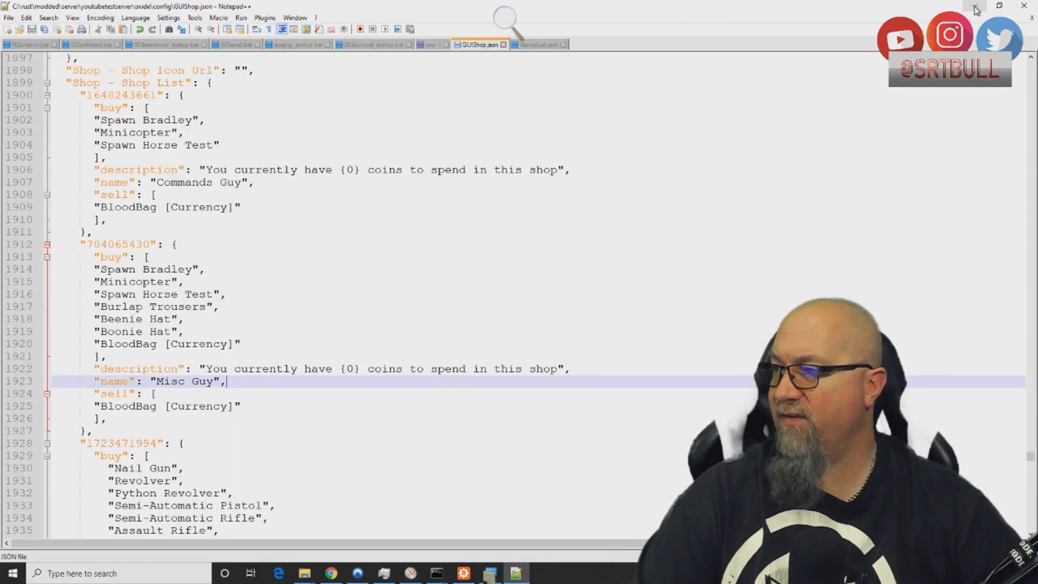
Step: Reload the plugin with 'o.reload GUIShop' in the server console
{"action": "left_click", "coordinate": [976, 9]}
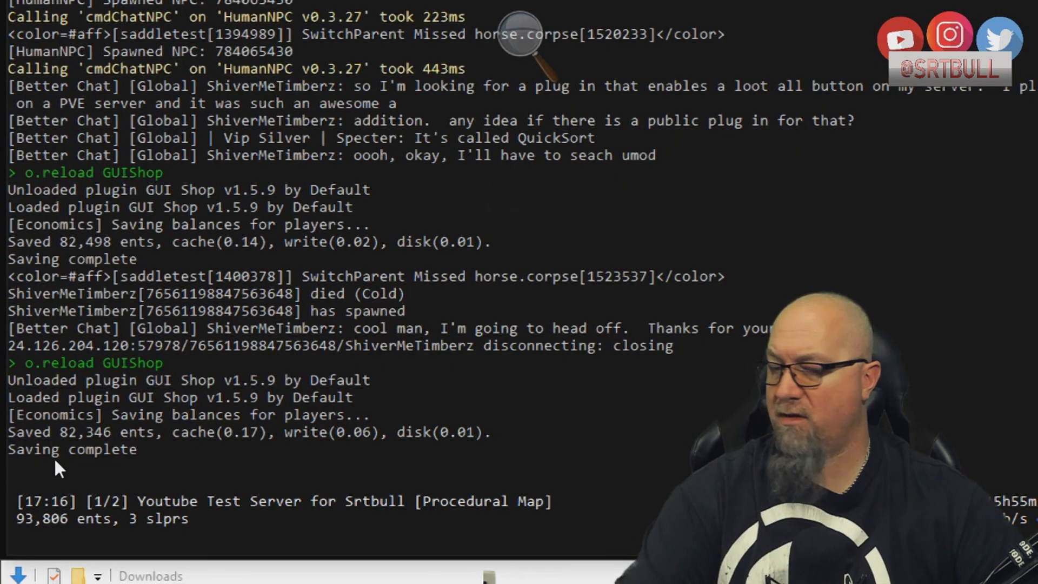
{"action": "type", "text": "o.reload GUIShop"}
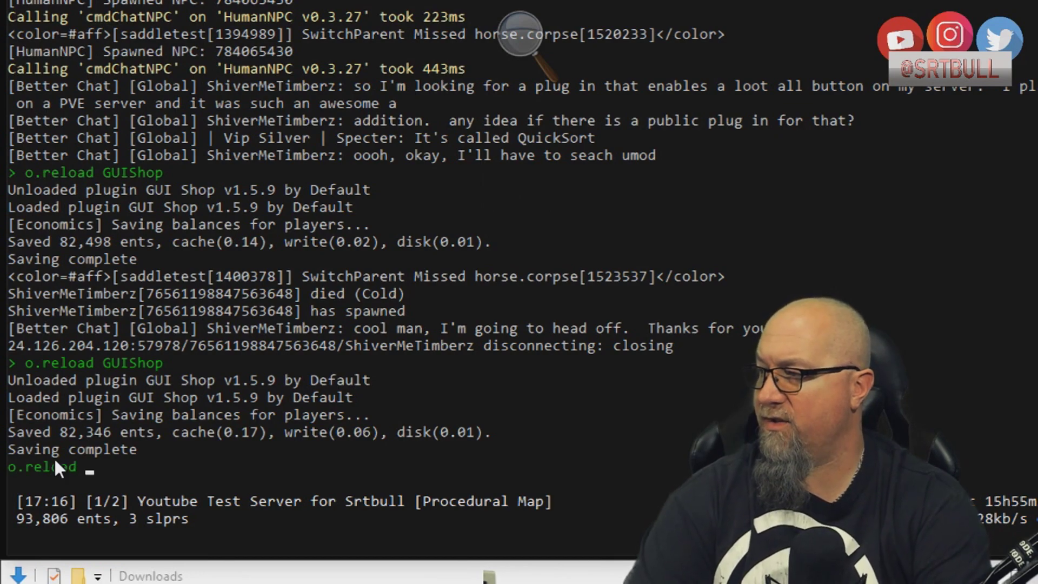
{"action": "key", "text": "Return"}
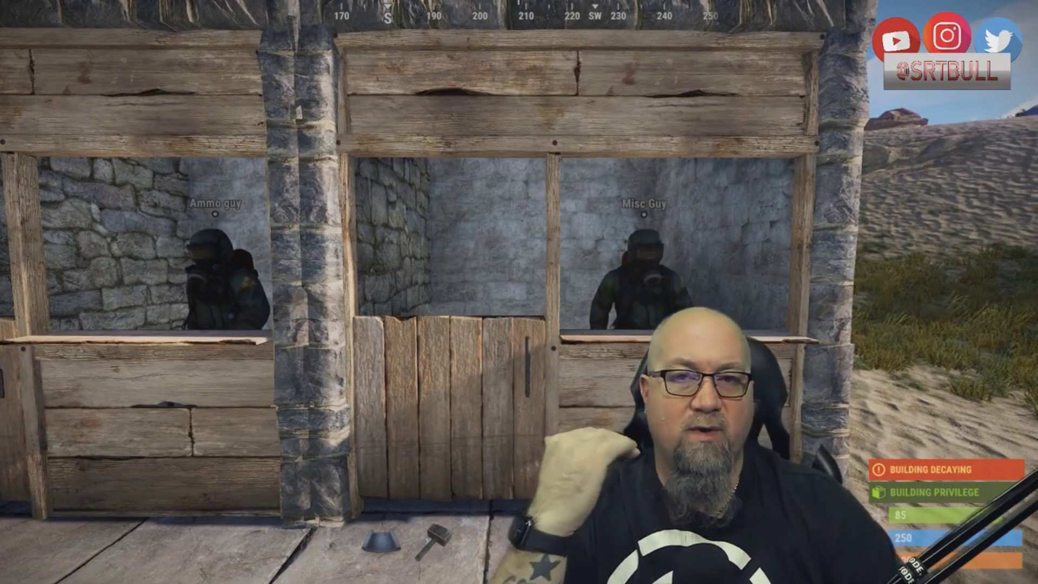
Step: Open Misc Guy's shop in Rust to confirm Burlap Trousers, Beenie Hat and Boonie Hat appear
{"action": "key", "text": "w"}
{"action": "key", "text": "d"}
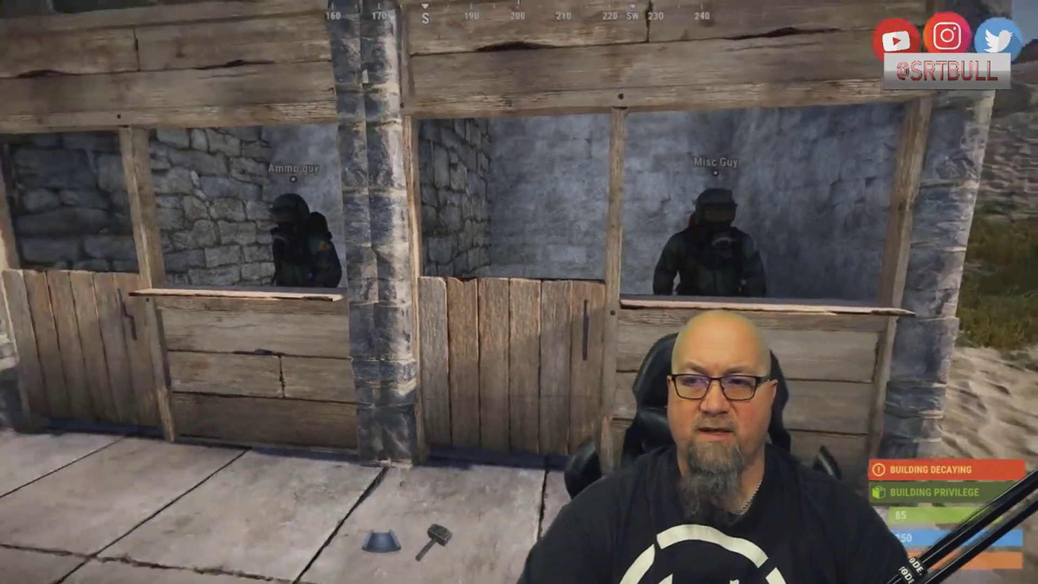
{"action": "key", "text": "e"}
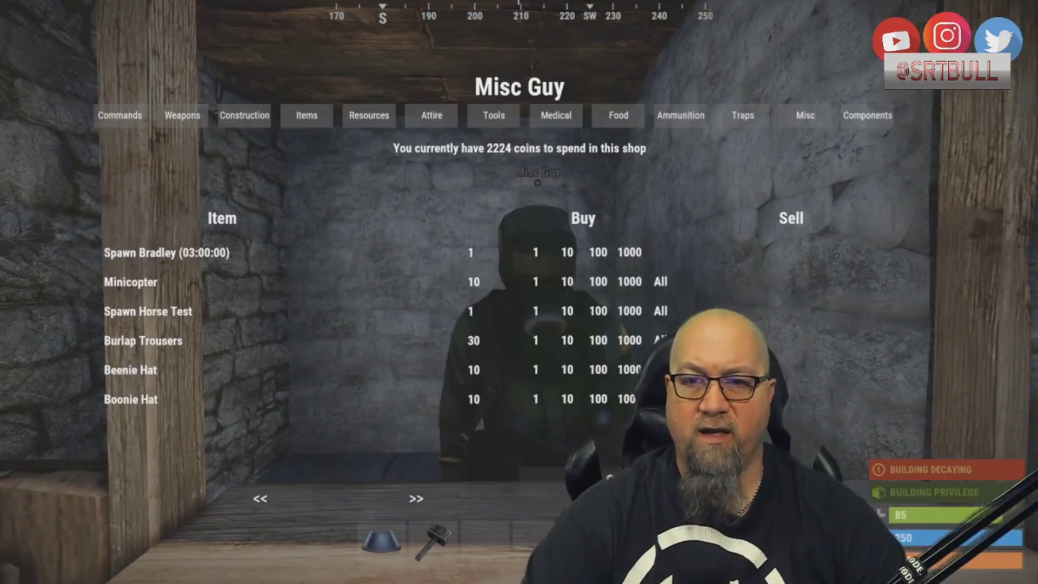